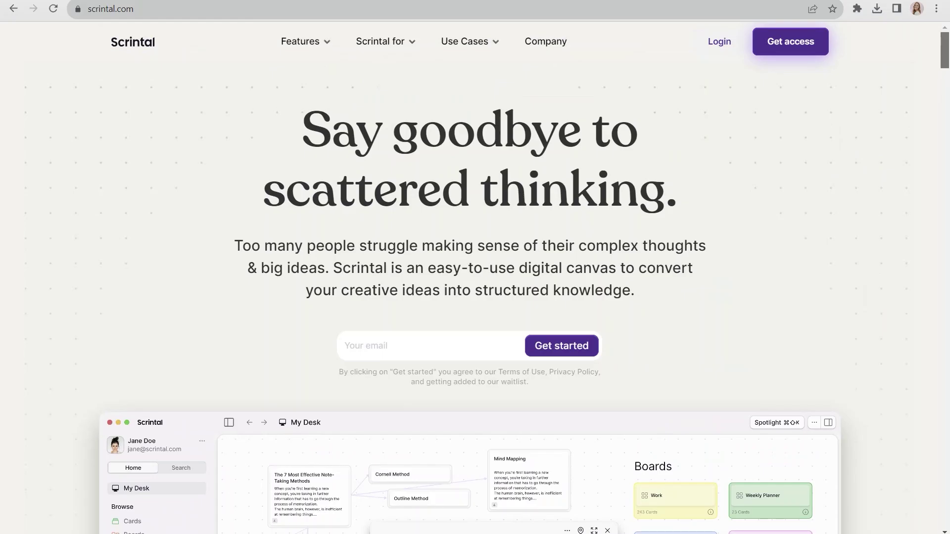
Look through the Scrintal homepage and its preview of boards and note cards
{"action": "scroll", "coordinate": [476, 297], "scroll_direction": "down", "scroll_amount": 8}
{"action": "scroll", "coordinate": [475, 286], "scroll_direction": "down", "scroll_amount": 1}
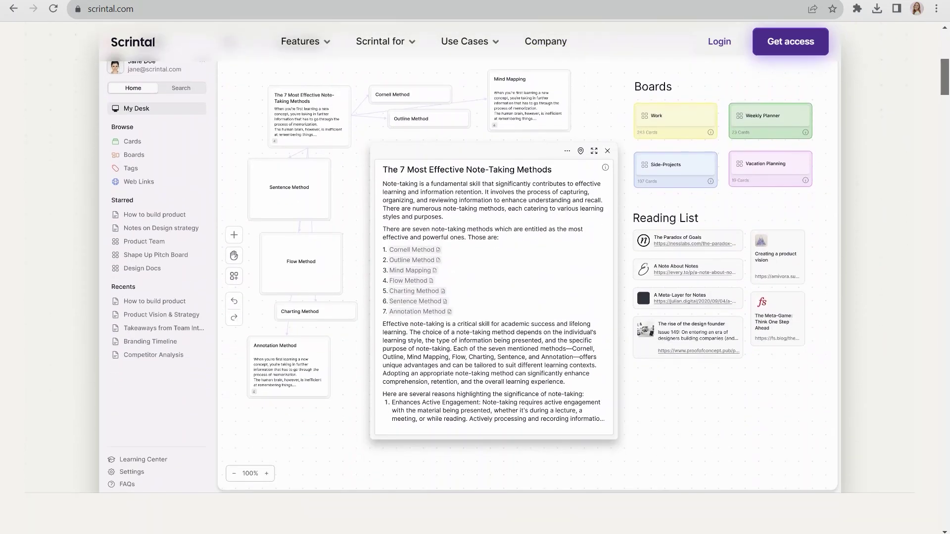
{"action": "scroll", "coordinate": [475, 268], "scroll_direction": "down", "scroll_amount": 10}
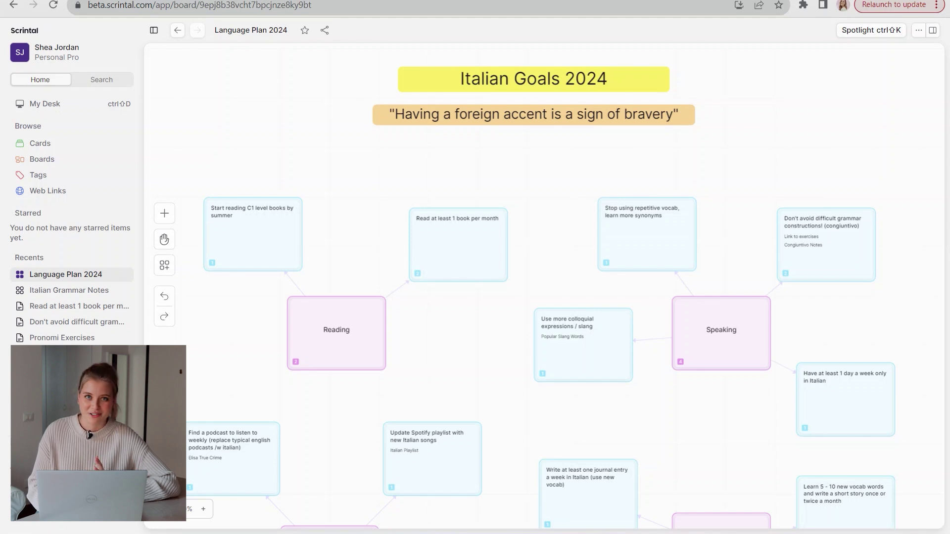
Examine the Language Plan 2024 board's Reading, Speaking, Listening and Writing goals, focusing on the Reading group
{"action": "scroll", "coordinate": [544, 287], "scroll_direction": "down", "scroll_amount": 3}
{"action": "scroll", "coordinate": [544, 287], "scroll_direction": "up", "scroll_amount": 1}
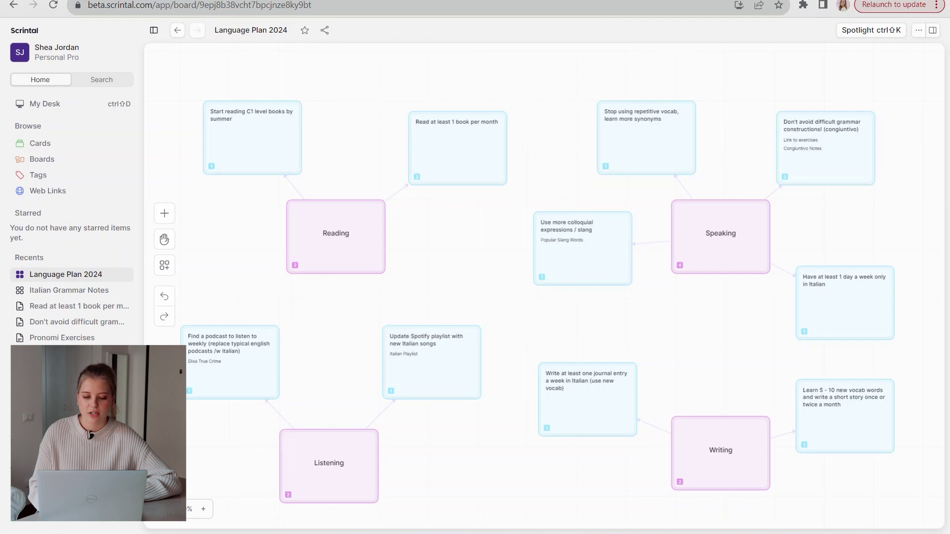
{"action": "left_click", "coordinate": [721, 236]}
{"action": "key", "text": "Escape"}
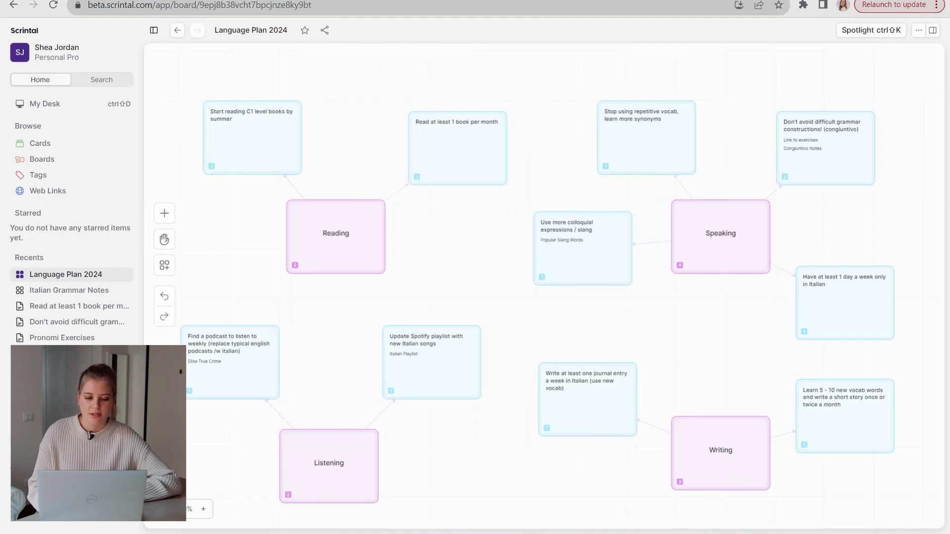
{"action": "double_click", "coordinate": [516, 271]}
{"action": "left_click", "coordinate": [574, 219]}
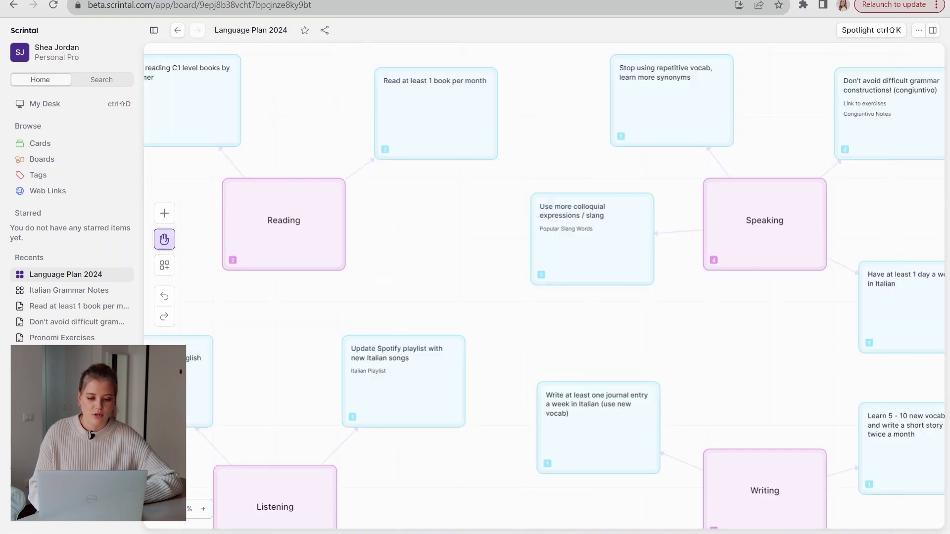
{"action": "left_click_drag", "start_coordinate": [377, 393], "coordinate": [525, 509]}
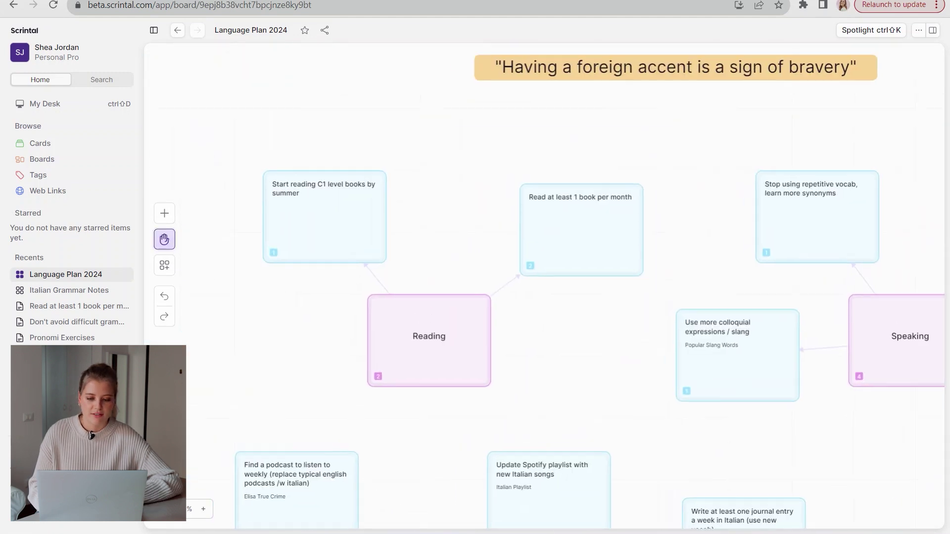
{"action": "scroll", "coordinate": [451, 296], "scroll_direction": "up", "scroll_amount": 1}
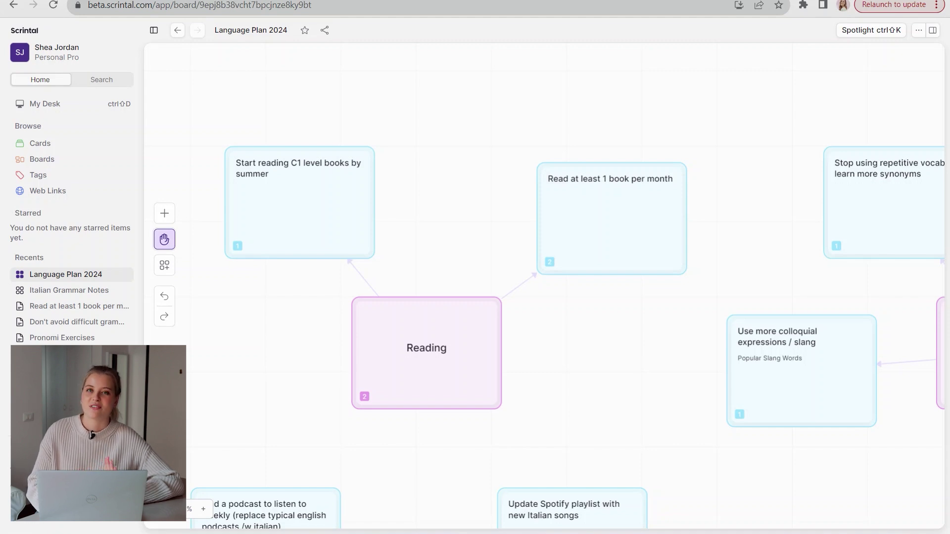
Open the Popular Slang Words web link from the Speaking goal card "Use more colloquial expressions / slang"
{"action": "scroll", "coordinate": [544, 286], "scroll_direction": "right", "scroll_amount": 6}
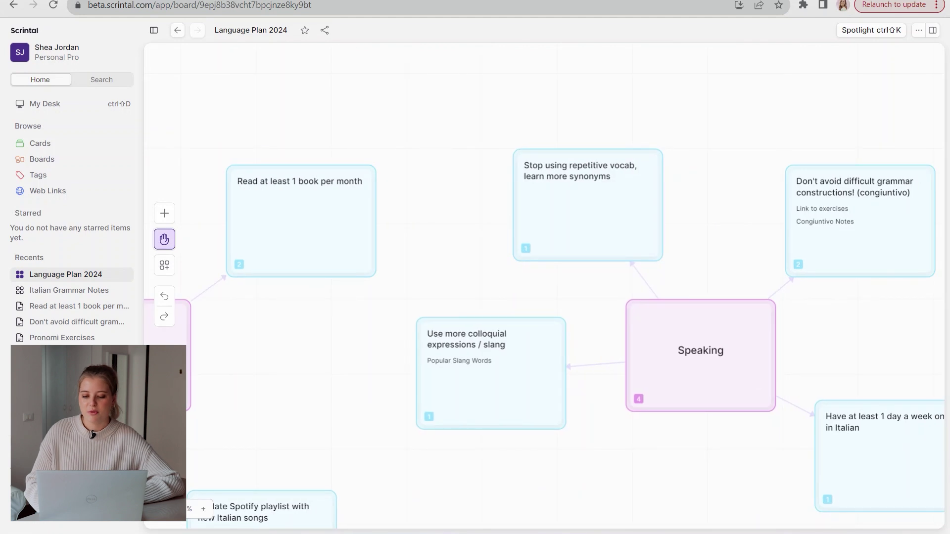
{"action": "scroll", "coordinate": [544, 288], "scroll_direction": "right", "scroll_amount": 2}
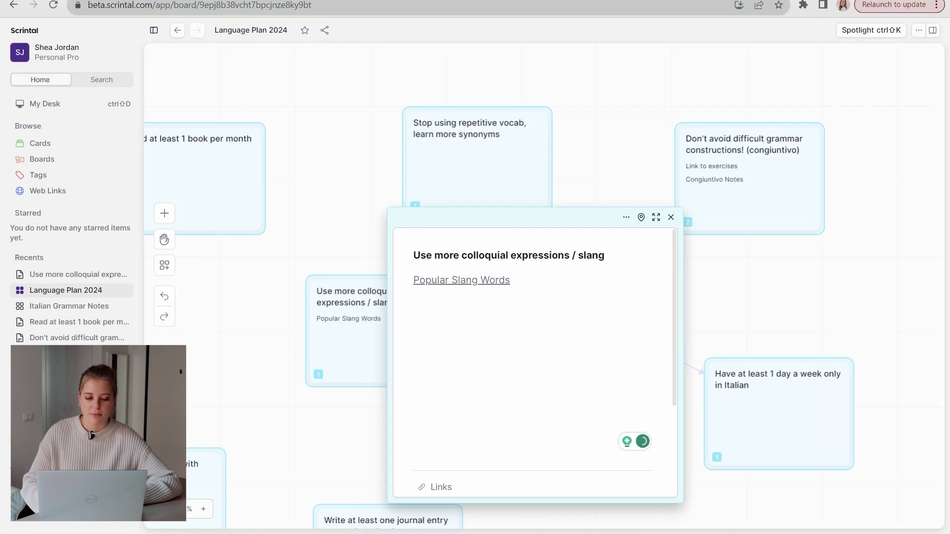
{"action": "mouse_move", "coordinate": [460, 280]}
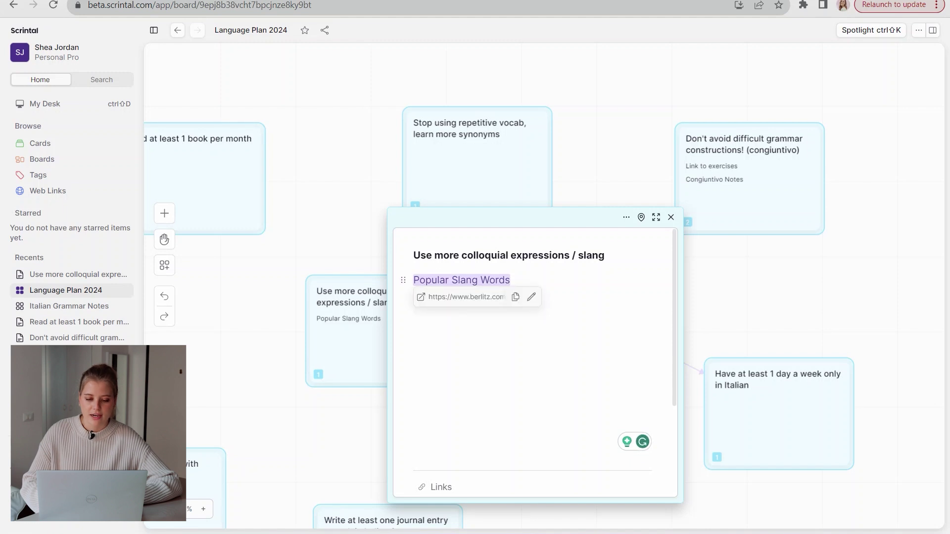
{"action": "left_click", "coordinate": [460, 298]}
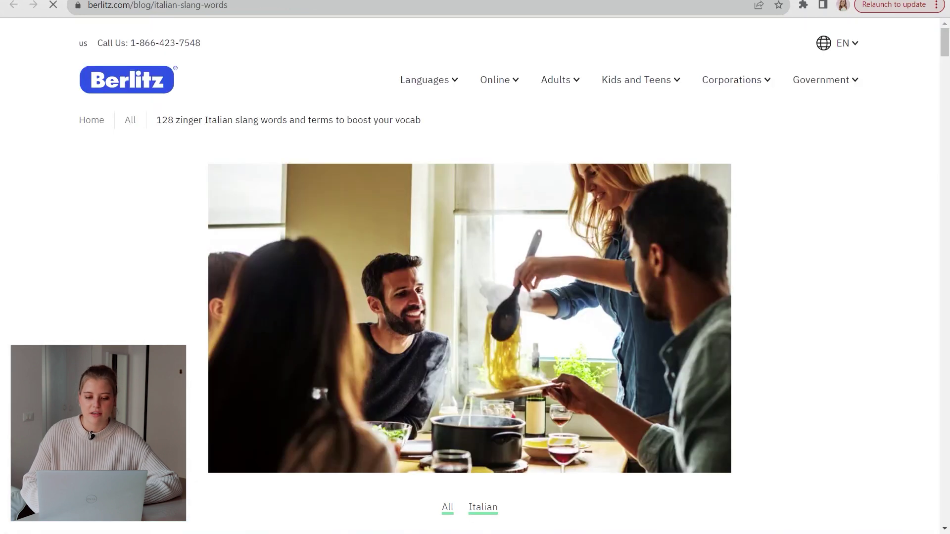
Read through the Berlitz article's Italian slang tables, return to the Language Plan 2024 board and close the slang card
{"action": "scroll", "coordinate": [475, 276], "scroll_direction": "down", "scroll_amount": 20}
{"action": "scroll", "coordinate": [474, 277], "scroll_direction": "down", "scroll_amount": 15}
{"action": "scroll", "coordinate": [469, 301], "scroll_direction": "down", "scroll_amount": 15}
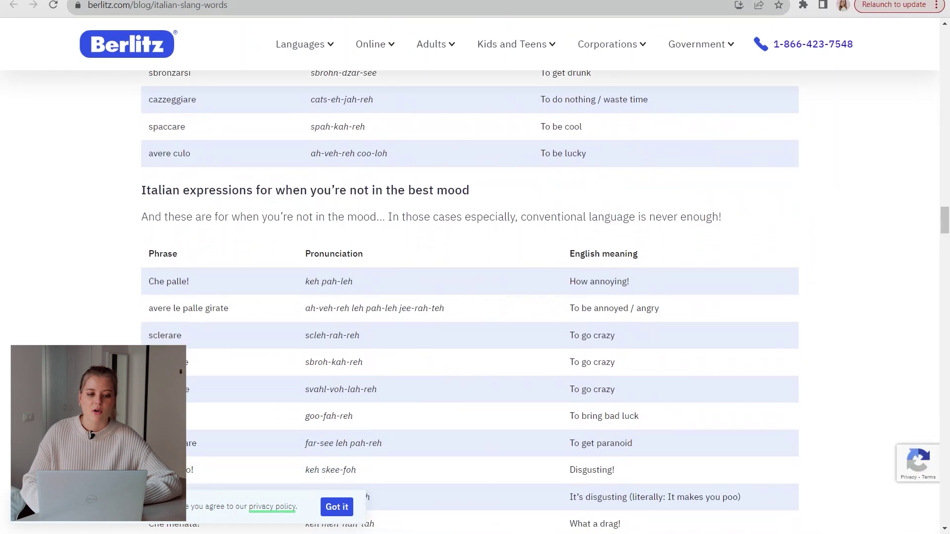
{"action": "key", "text": "ctrl+shift+Tab"}
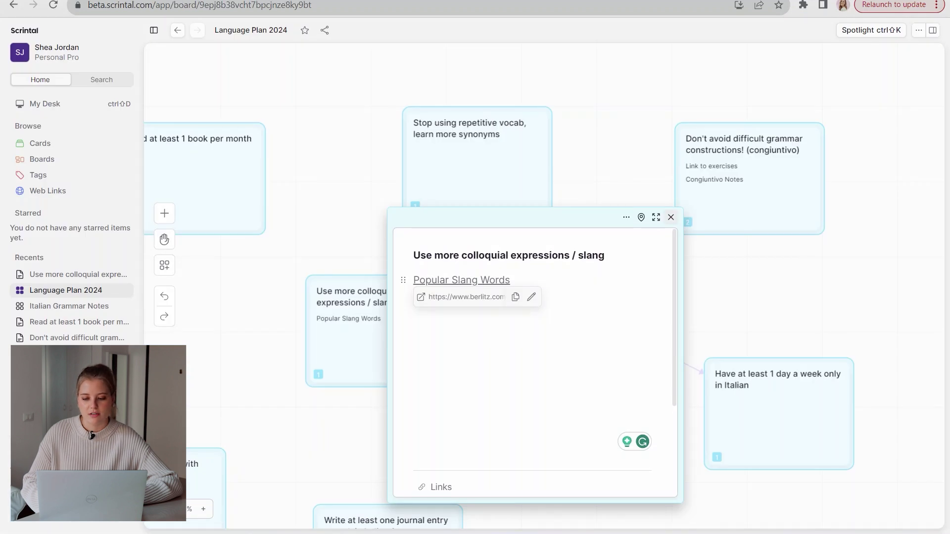
{"action": "key", "text": "Escape"}
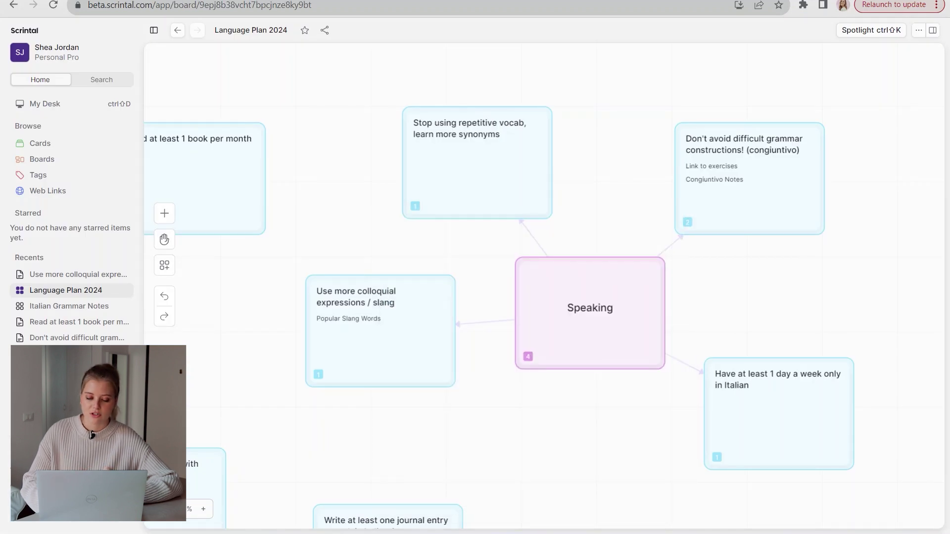
View the Congiuntivo Exercises card linked from "Don't avoid difficult grammar constructions! (congiuntivo)" and close the exercises card
{"action": "left_click", "coordinate": [749, 197]}
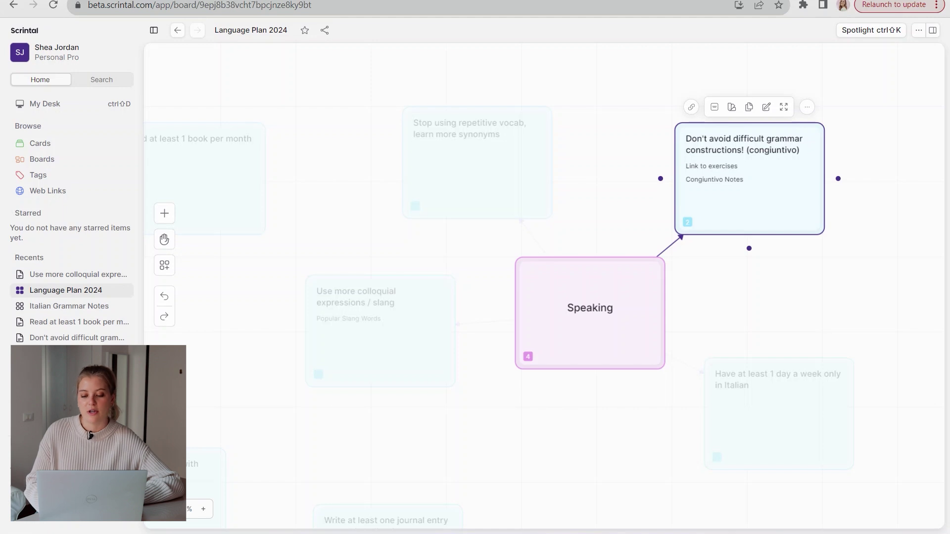
{"action": "double_click", "coordinate": [749, 163]}
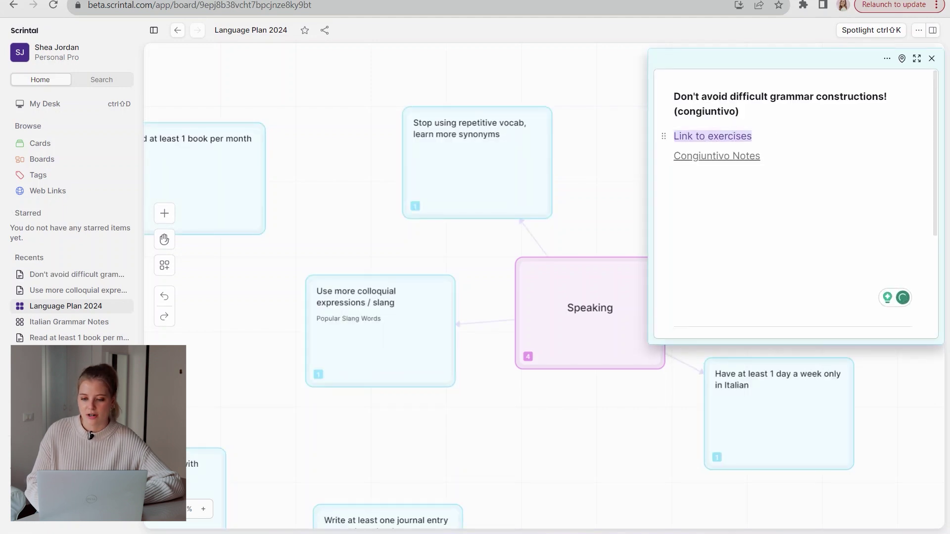
{"action": "mouse_move", "coordinate": [712, 136]}
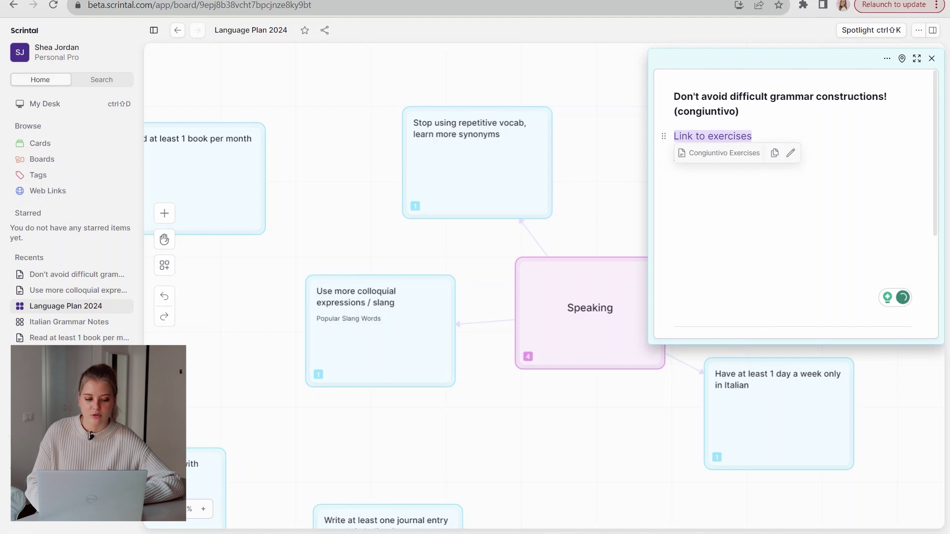
{"action": "left_click", "coordinate": [713, 136]}
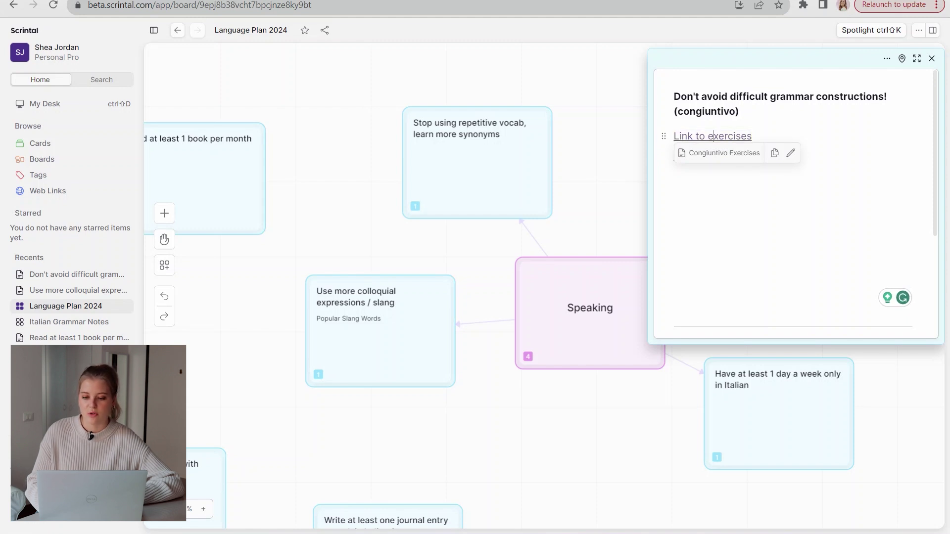
{"action": "left_click", "coordinate": [723, 154]}
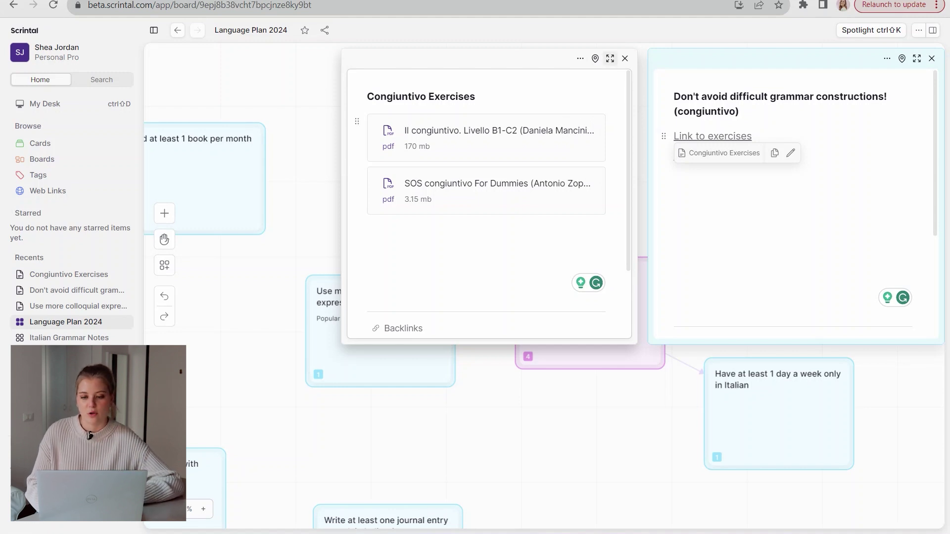
{"action": "left_click", "coordinate": [624, 59]}
Check where the Congiuntivo Notes link in the grammar constructions card leads and close the card
{"action": "left_click", "coordinate": [717, 156]}
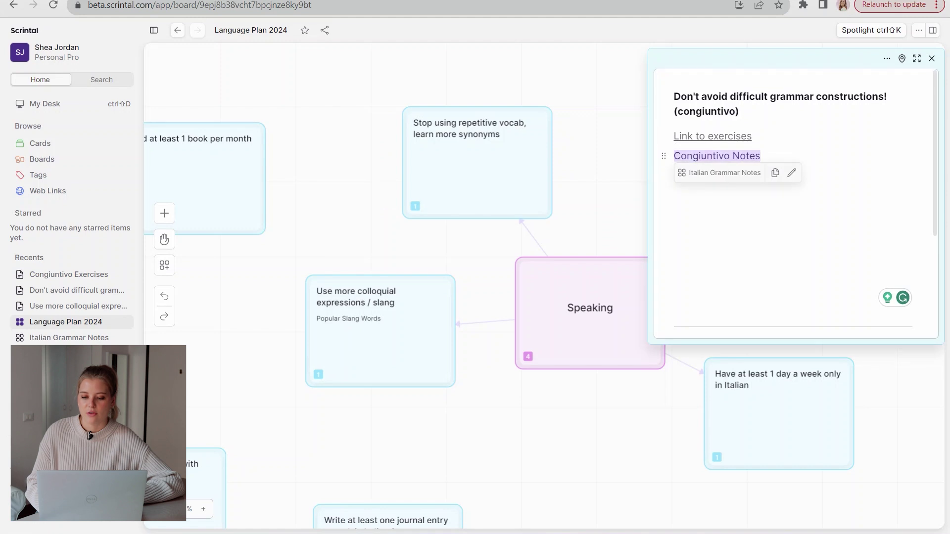
{"action": "mouse_move", "coordinate": [716, 156]}
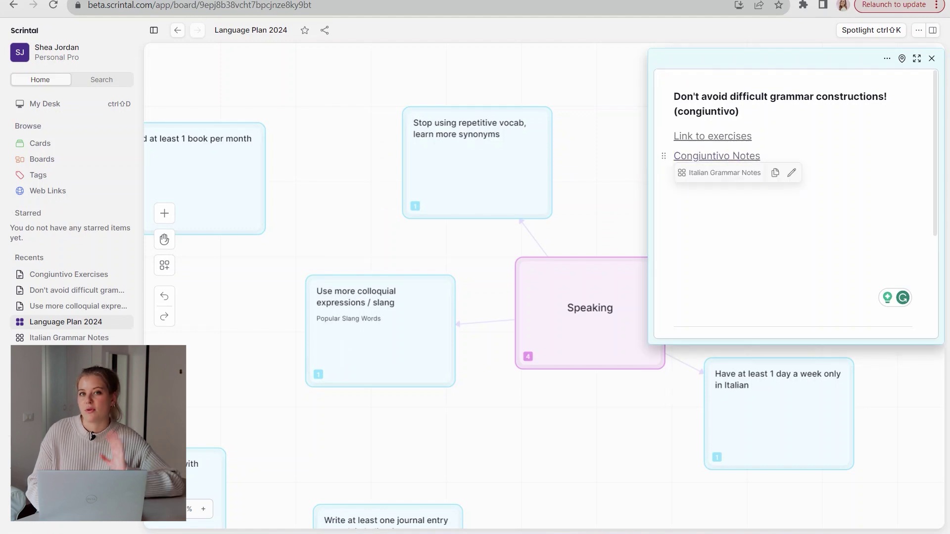
{"action": "key", "text": "Escape"}
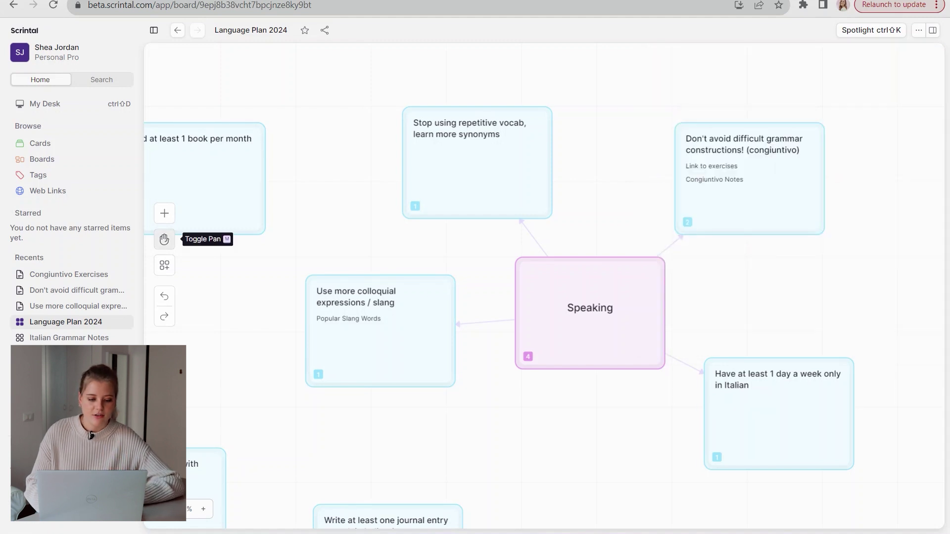
Examine the remaining Speaking goals and the Writing goals below them on the board
{"action": "left_click", "coordinate": [164, 240]}
{"action": "left_click_drag", "start_coordinate": [545, 297], "coordinate": [487, 225]}
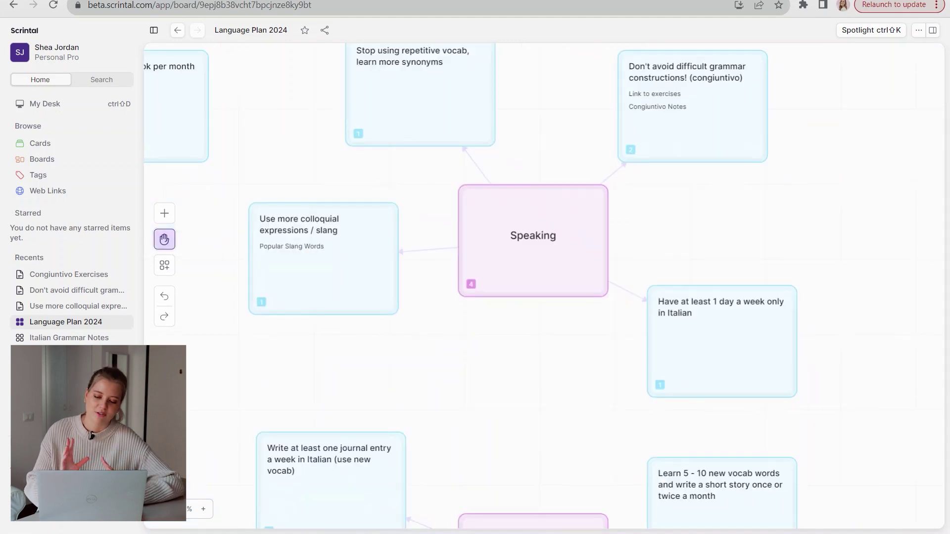
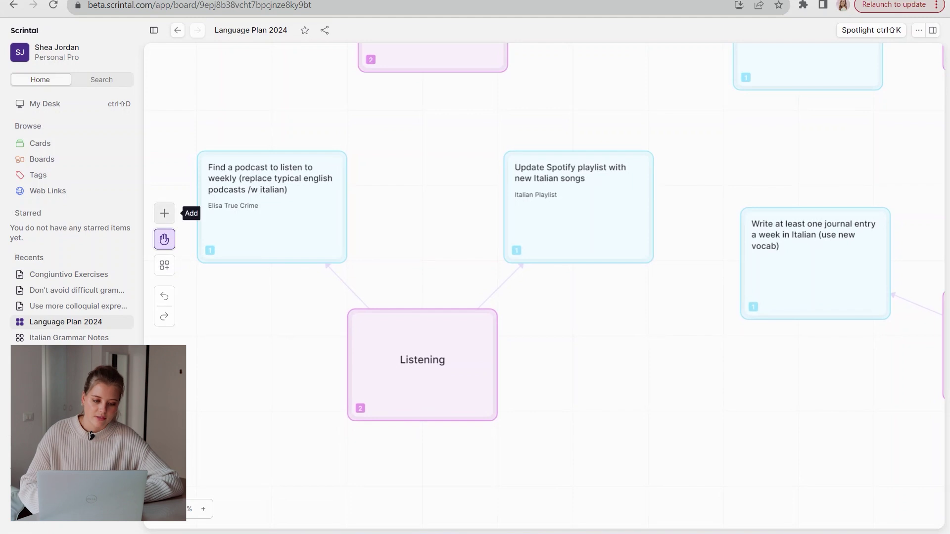
Open the Elisa True Crime show on Spotify from the link in the weekly podcast card
{"action": "double_click", "coordinate": [272, 207]}
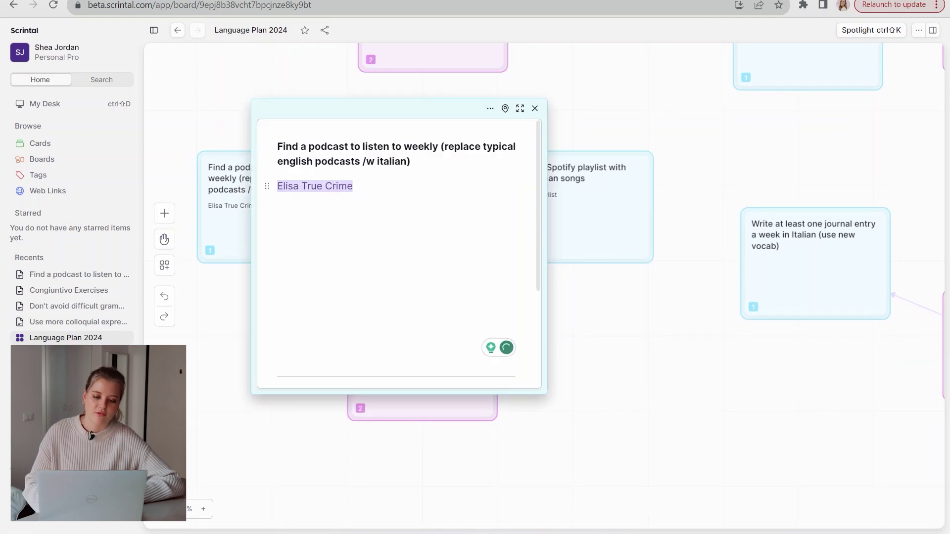
{"action": "left_click", "coordinate": [316, 202]}
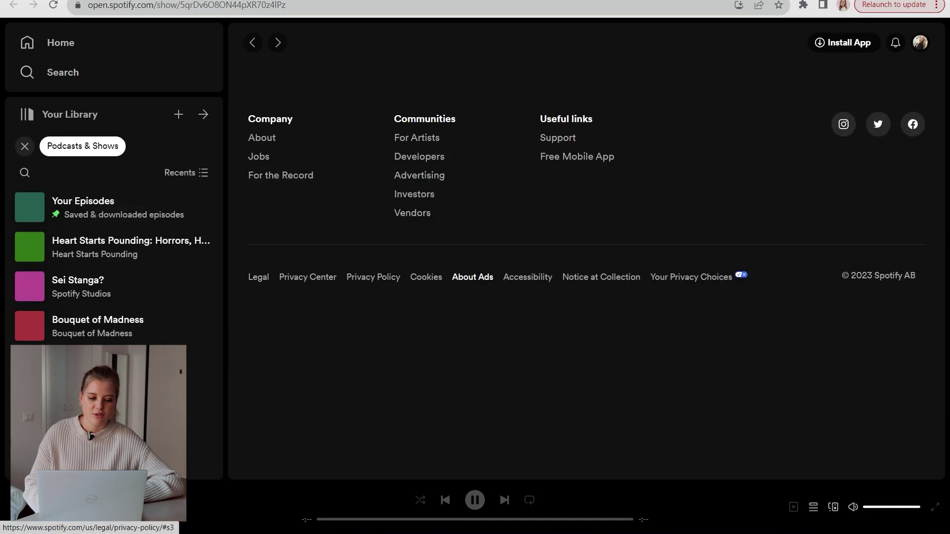
{"action": "scroll", "coordinate": [586, 247], "scroll_direction": "down", "scroll_amount": 4}
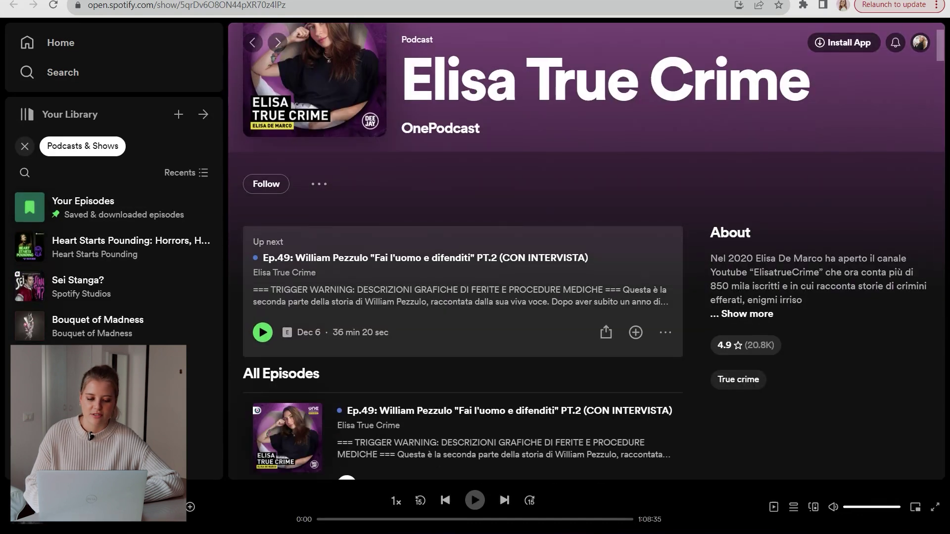
Look through the Elisa True Crime episode list, return to the Language Plan 2024 board and close the podcast card
{"action": "scroll", "coordinate": [586, 277], "scroll_direction": "down", "scroll_amount": 6}
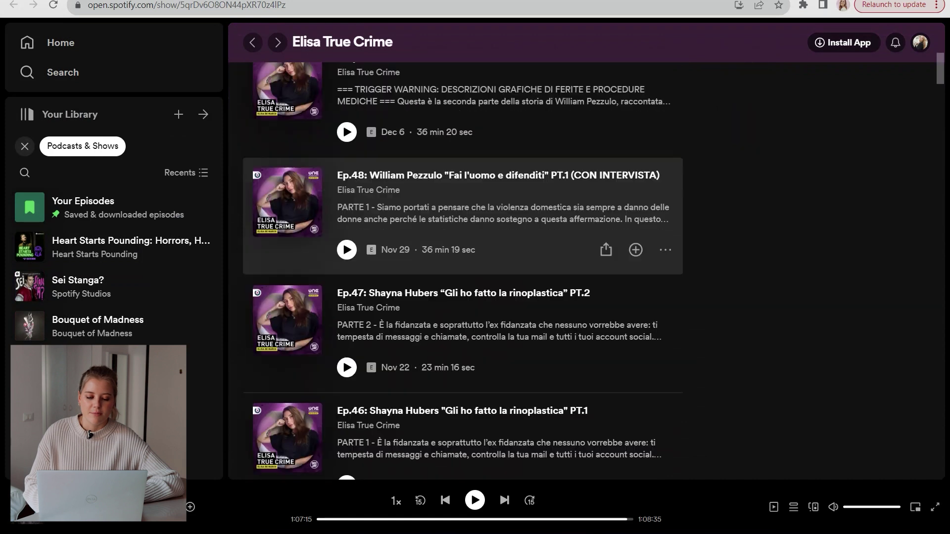
{"action": "scroll", "coordinate": [586, 292], "scroll_direction": "down", "scroll_amount": 5}
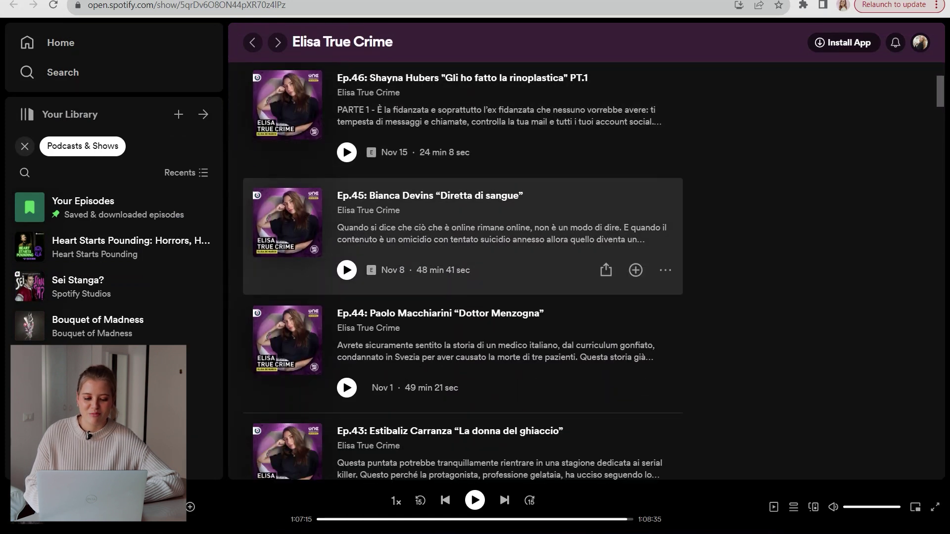
{"action": "scroll", "coordinate": [586, 292], "scroll_direction": "down", "scroll_amount": 4}
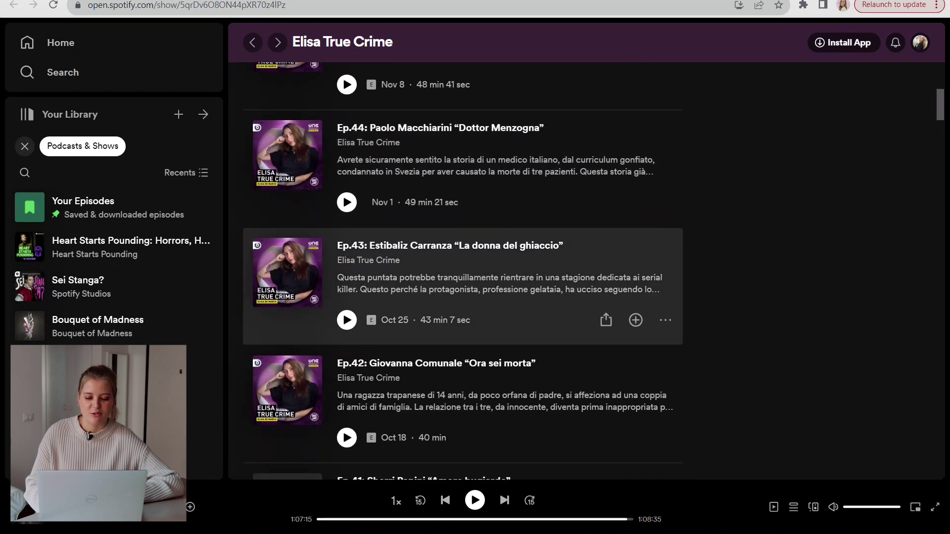
{"action": "scroll", "coordinate": [586, 291], "scroll_direction": "down", "scroll_amount": 5}
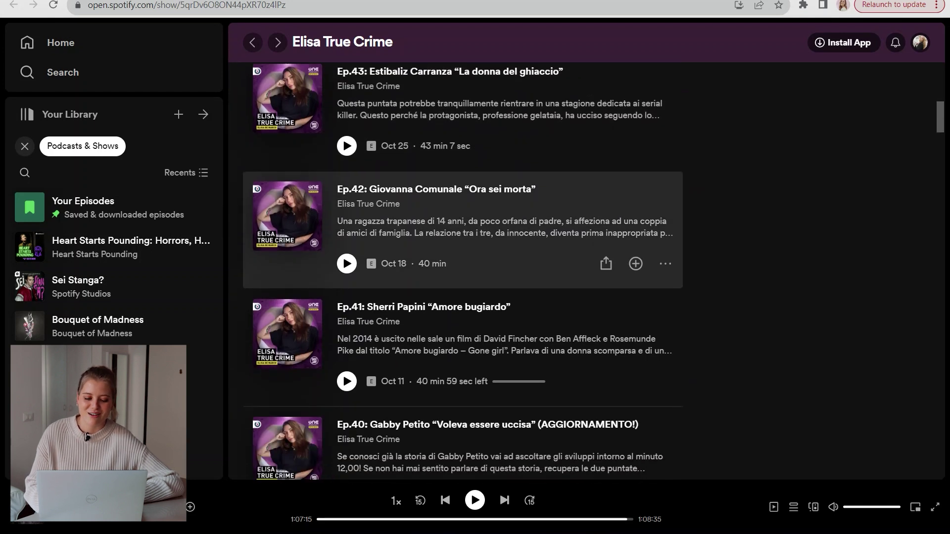
{"action": "scroll", "coordinate": [586, 292], "scroll_direction": "down", "scroll_amount": 2}
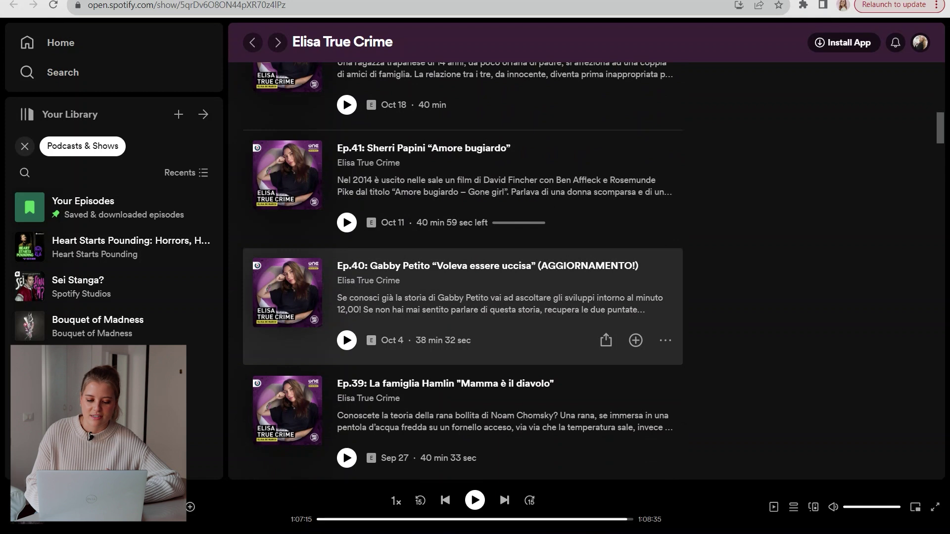
{"action": "scroll", "coordinate": [463, 307], "scroll_direction": "up", "scroll_amount": 1}
{"action": "scroll", "coordinate": [586, 291], "scroll_direction": "up", "scroll_amount": 12}
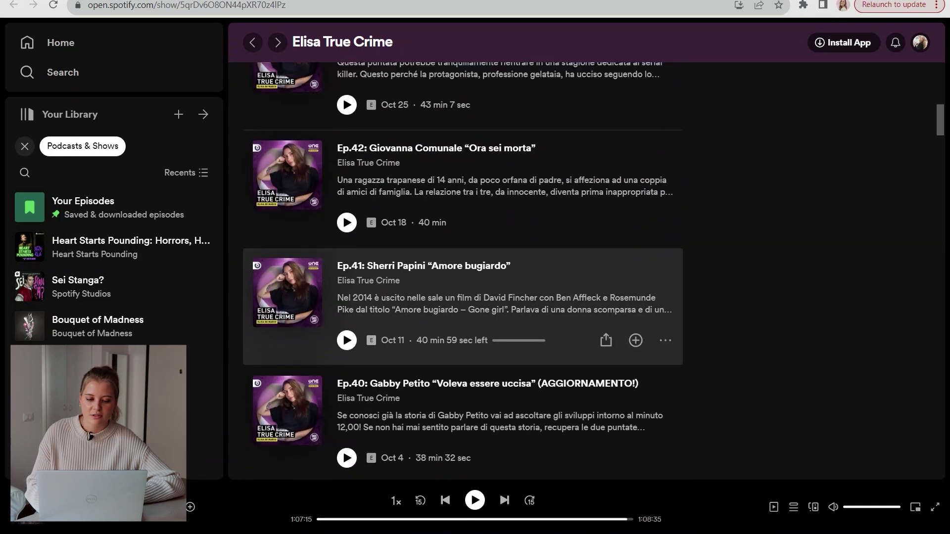
{"action": "scroll", "coordinate": [462, 277], "scroll_direction": "up", "scroll_amount": 5}
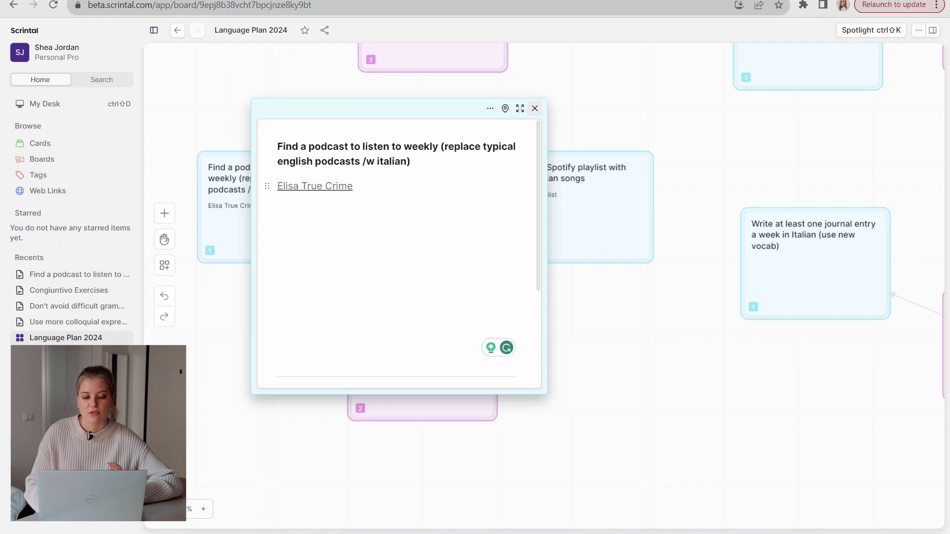
{"action": "key", "text": "Escape"}
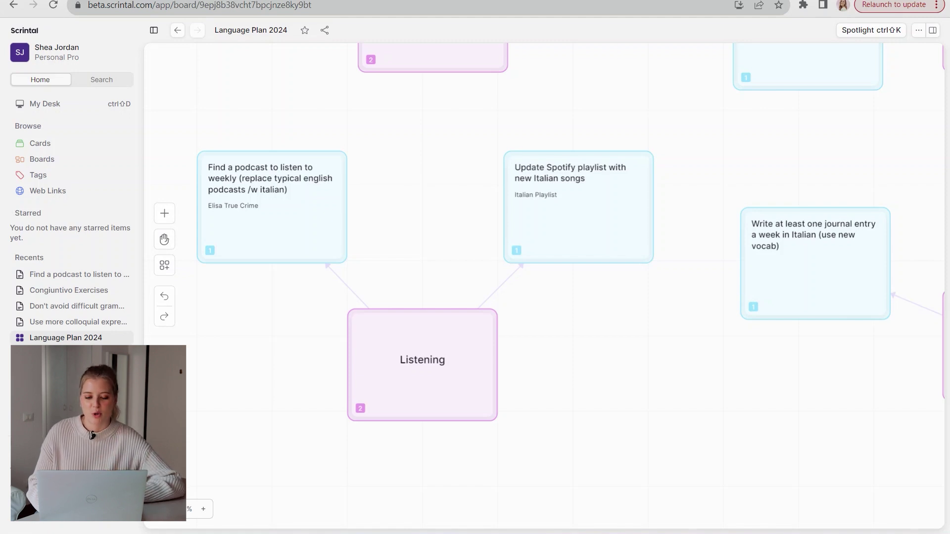
Examine the whole Italian Goals 2024 board with its Reading, Speaking, Listening and Writing groups
{"action": "scroll", "coordinate": [385, 375], "scroll_direction": "down", "scroll_amount": 3}
{"action": "scroll", "coordinate": [384, 375], "scroll_direction": "up", "scroll_amount": 3}
{"action": "scroll", "coordinate": [544, 286], "scroll_direction": "down", "scroll_amount": 5}
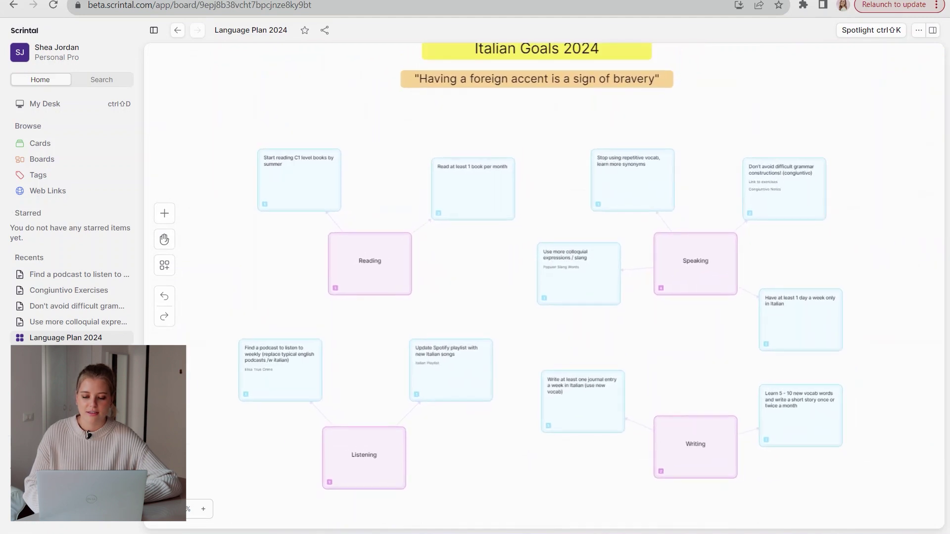
{"action": "scroll", "coordinate": [544, 287], "scroll_direction": "up", "scroll_amount": 1}
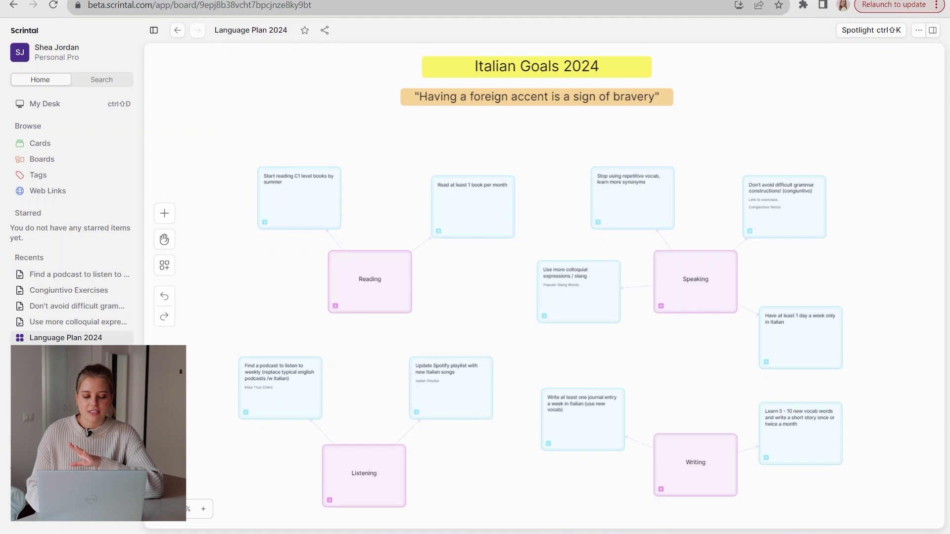
{"action": "scroll", "coordinate": [545, 286], "scroll_direction": "right", "scroll_amount": 1}
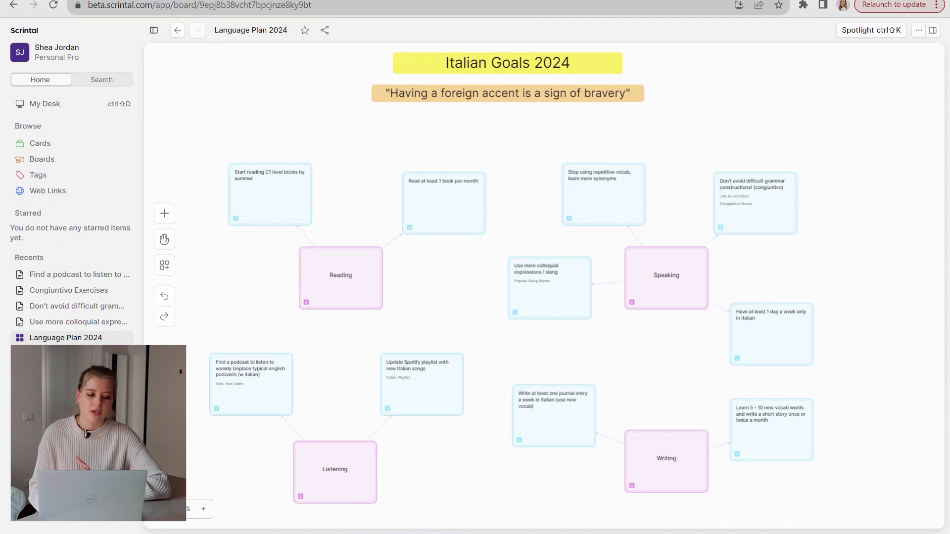
Switch to the Italian Grammar Notes board and examine the columns under Advanced Grammar Concepts
{"action": "left_click", "coordinate": [270, 194]}
{"action": "key", "text": "Escape"}
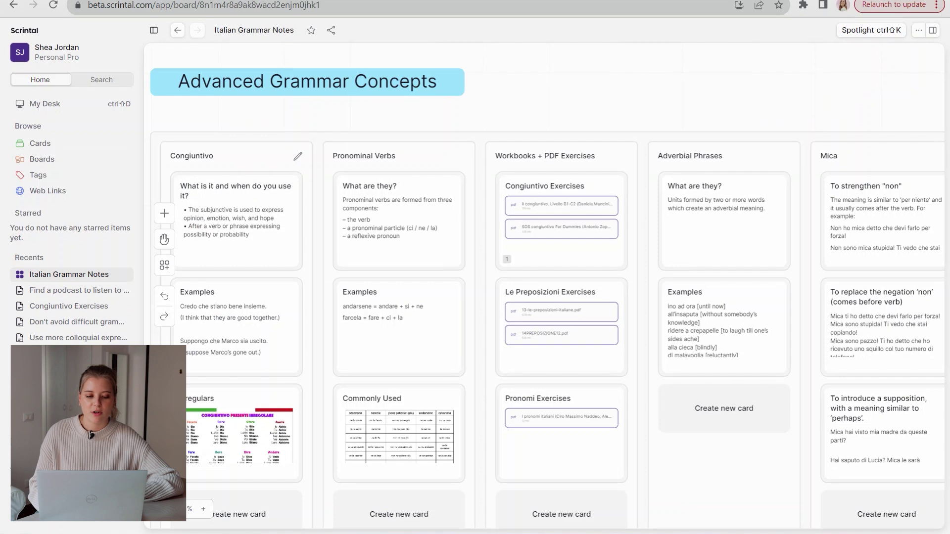
{"action": "left_click", "coordinate": [561, 156]}
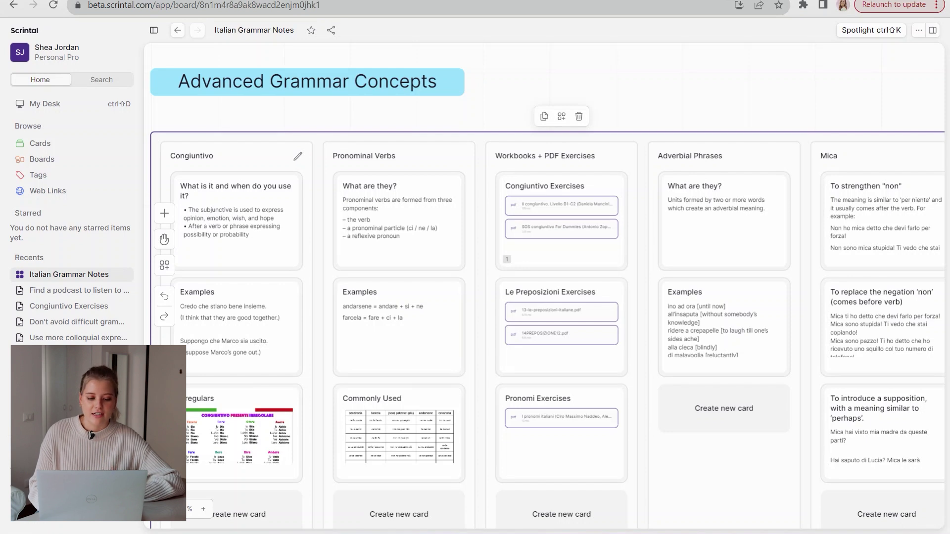
{"action": "scroll", "coordinate": [547, 288], "scroll_direction": "down", "scroll_amount": 2}
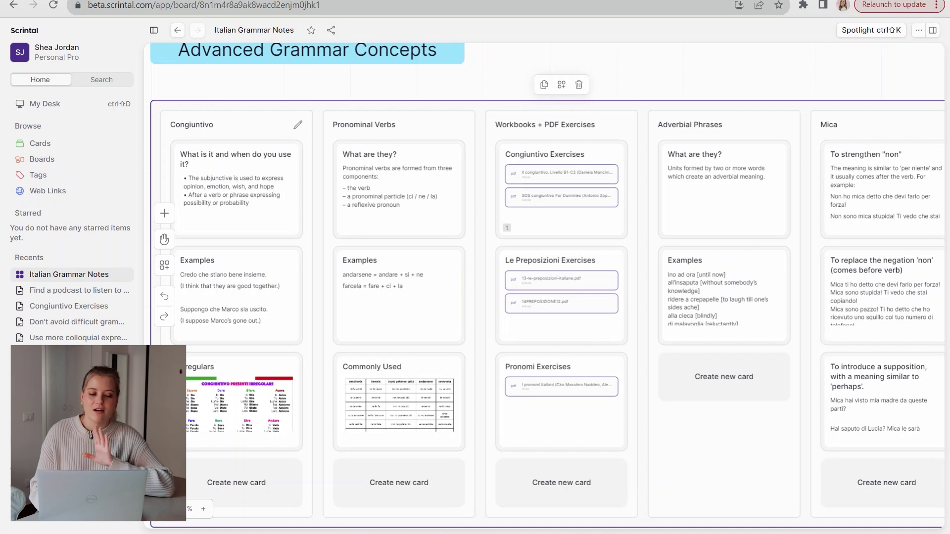
{"action": "key", "text": "Escape"}
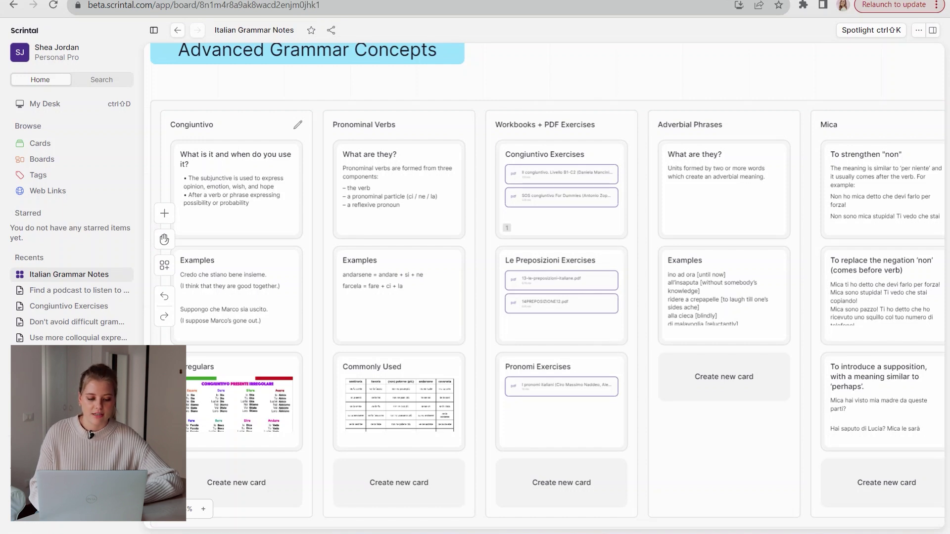
{"action": "left_click", "coordinate": [561, 105]}
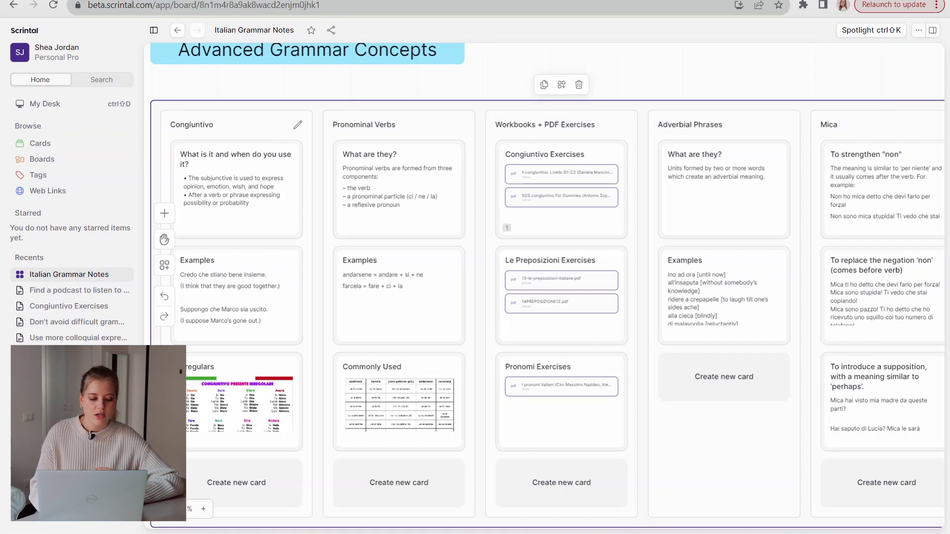
View the Irregulars card with its conjugation chart in the Congiuntivo column and close it
{"action": "left_click", "coordinate": [236, 401]}
{"action": "scroll", "coordinate": [356, 386], "scroll_direction": "down", "scroll_amount": 1}
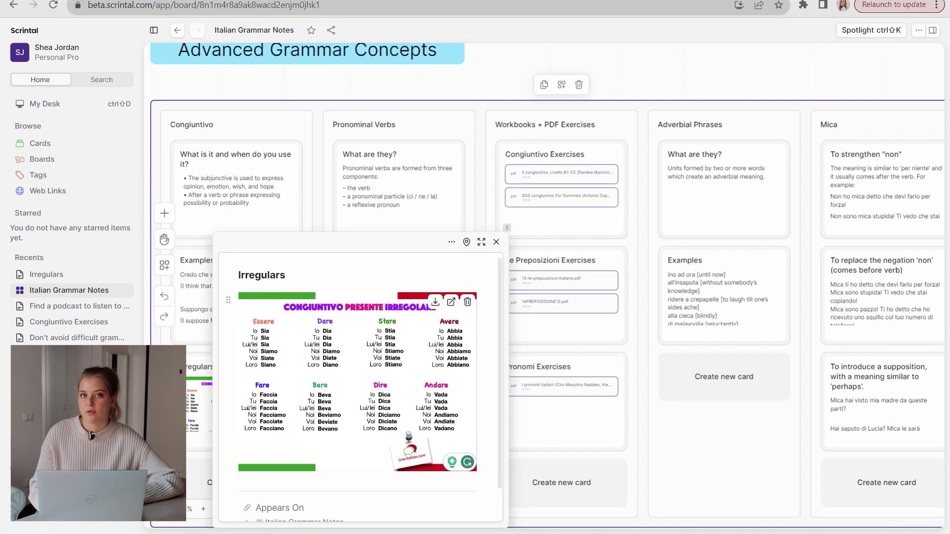
{"action": "key", "text": "Escape"}
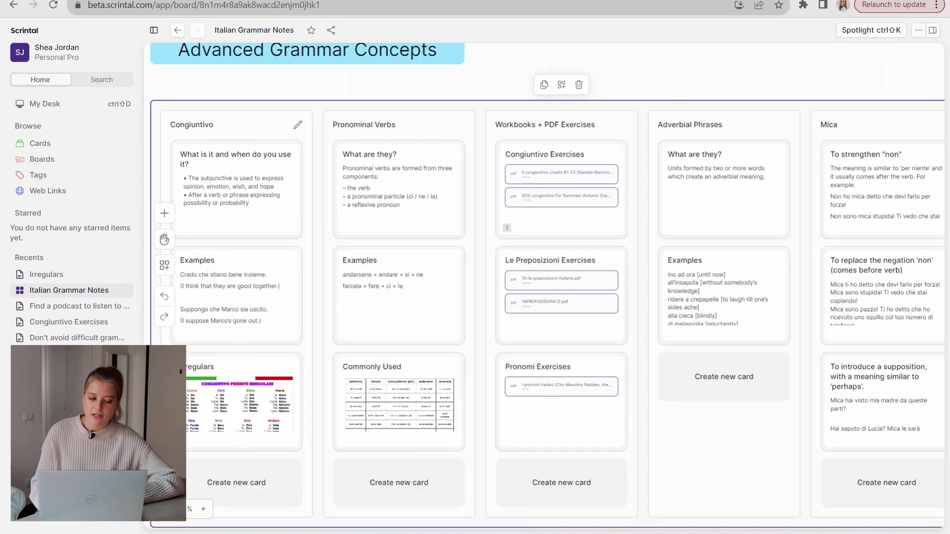
Read through the Examples card in the Congiuntivo column and close it
{"action": "left_click", "coordinate": [236, 294]}
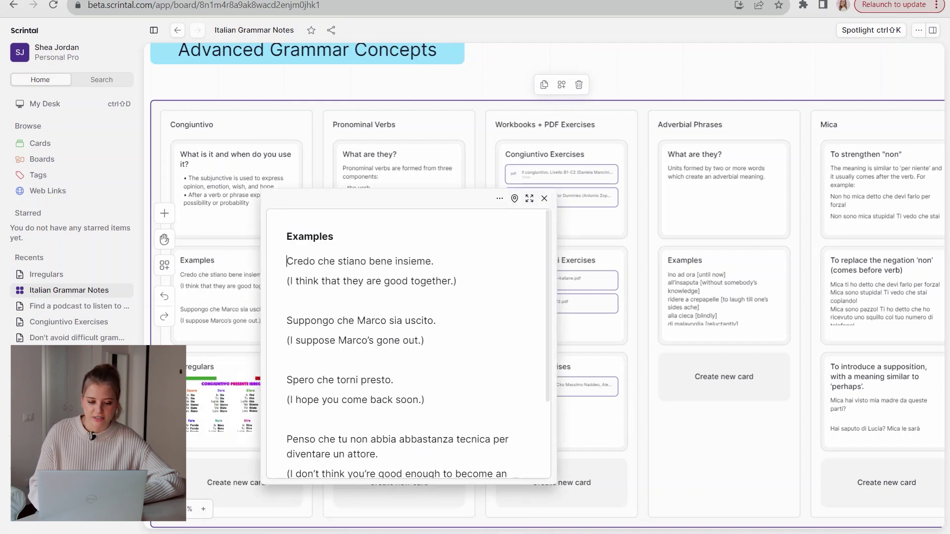
{"action": "scroll", "coordinate": [408, 342], "scroll_direction": "down", "scroll_amount": 2}
{"action": "scroll", "coordinate": [409, 337], "scroll_direction": "down", "scroll_amount": 1}
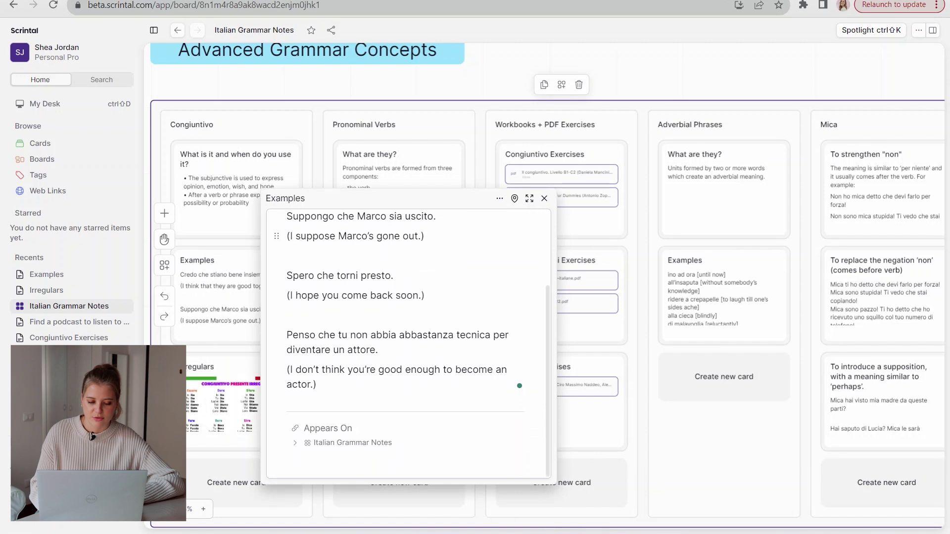
{"action": "scroll", "coordinate": [409, 336], "scroll_direction": "up", "scroll_amount": 3}
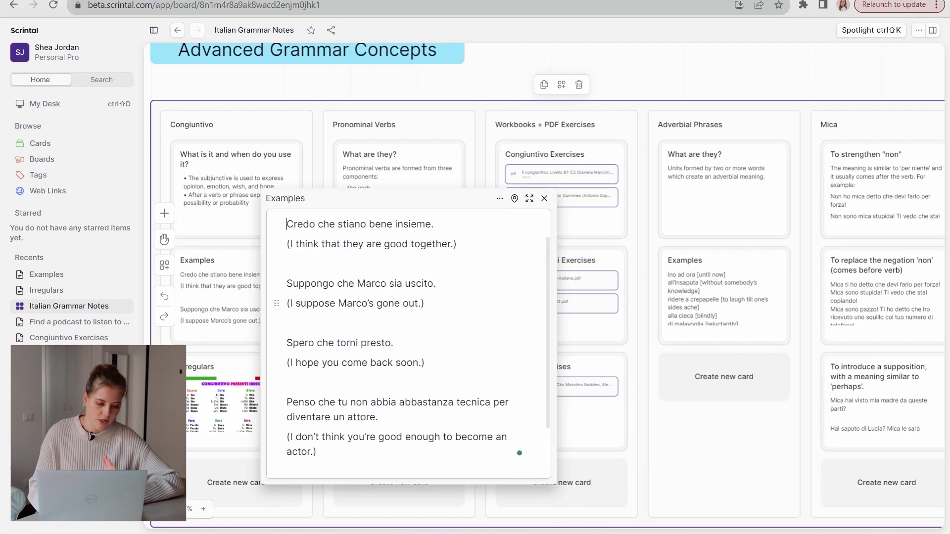
{"action": "left_click", "coordinate": [544, 198]}
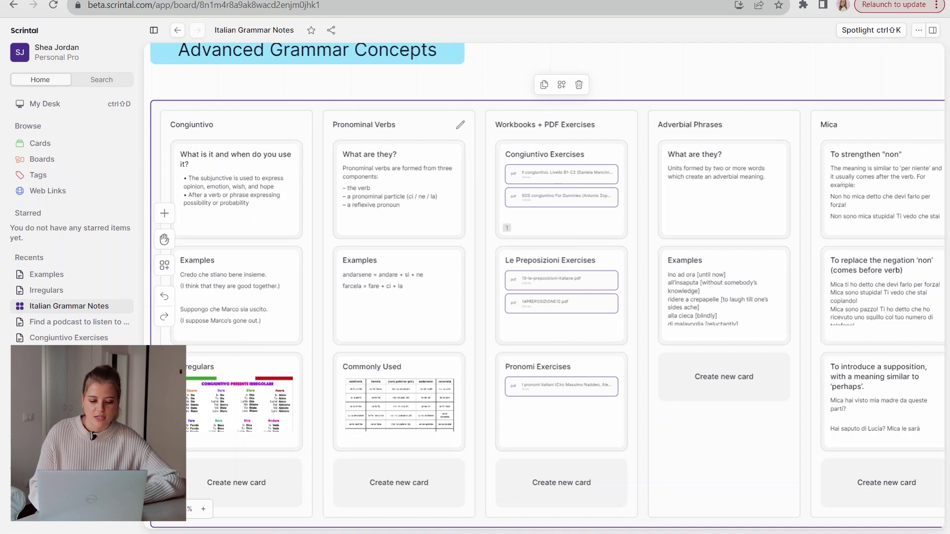
View the Commonly Used card under Pronominal Verbs and the Le Preposizioni Exercises card, closing each one
{"action": "left_click", "coordinate": [399, 396]}
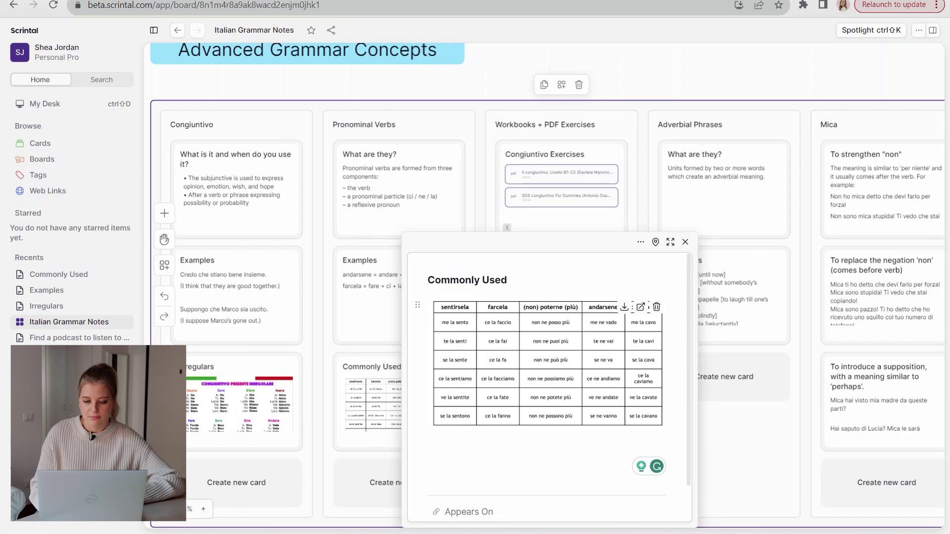
{"action": "key", "text": "Escape"}
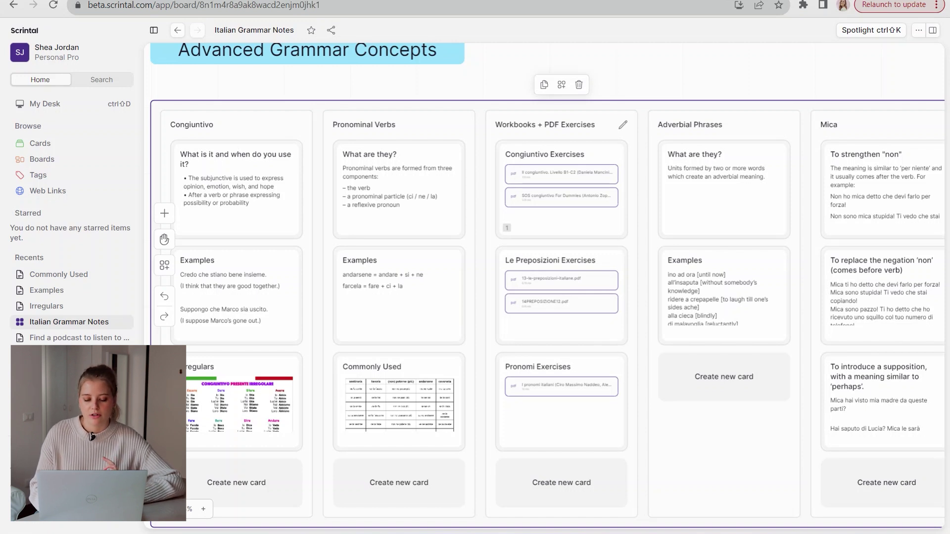
{"action": "left_click", "coordinate": [560, 295]}
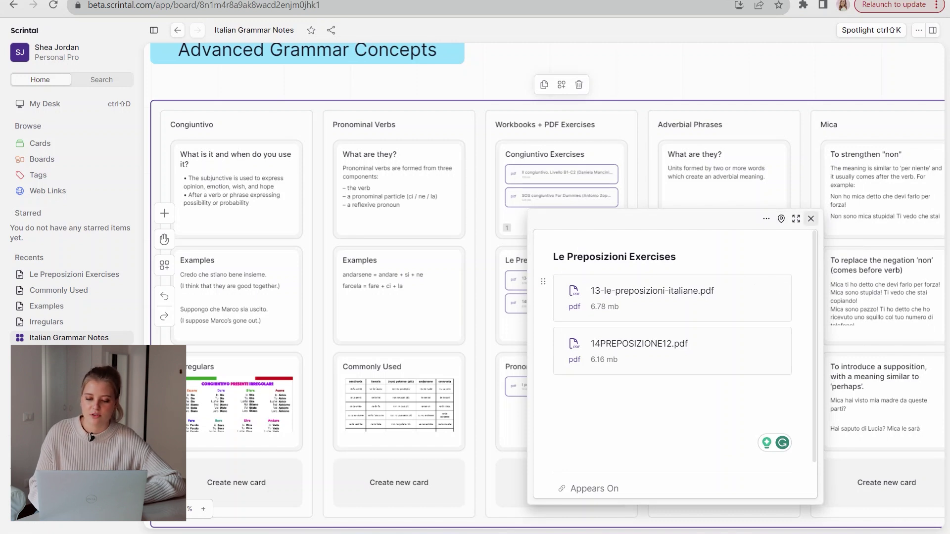
{"action": "left_click", "coordinate": [810, 219]}
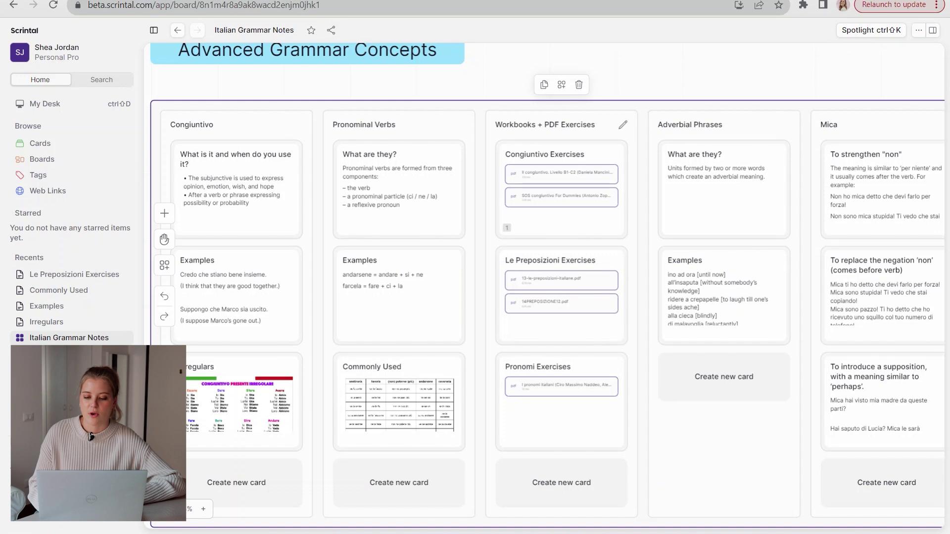
Open the Pronomi Exercises card and look through the slash-command options for inserting content below its PDF
{"action": "left_click", "coordinate": [561, 401]}
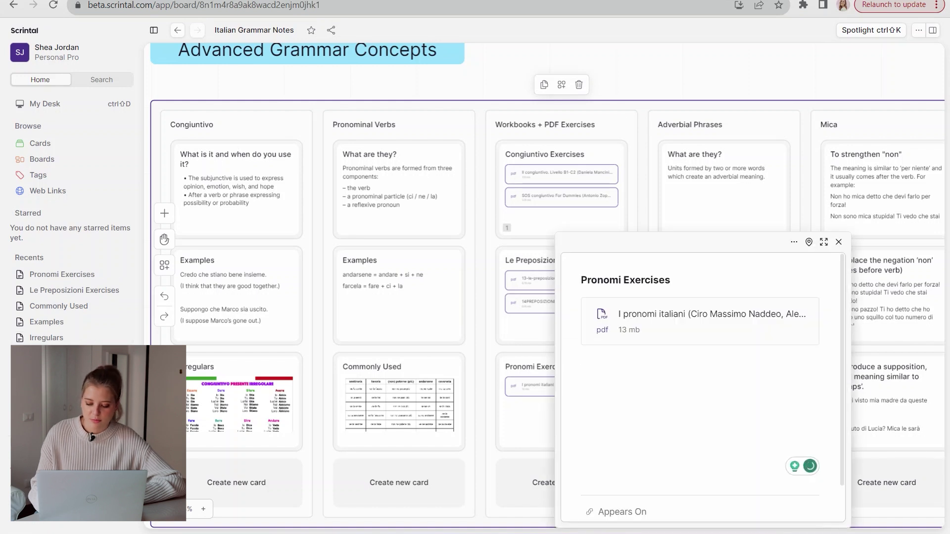
{"action": "type", "text": "/"}
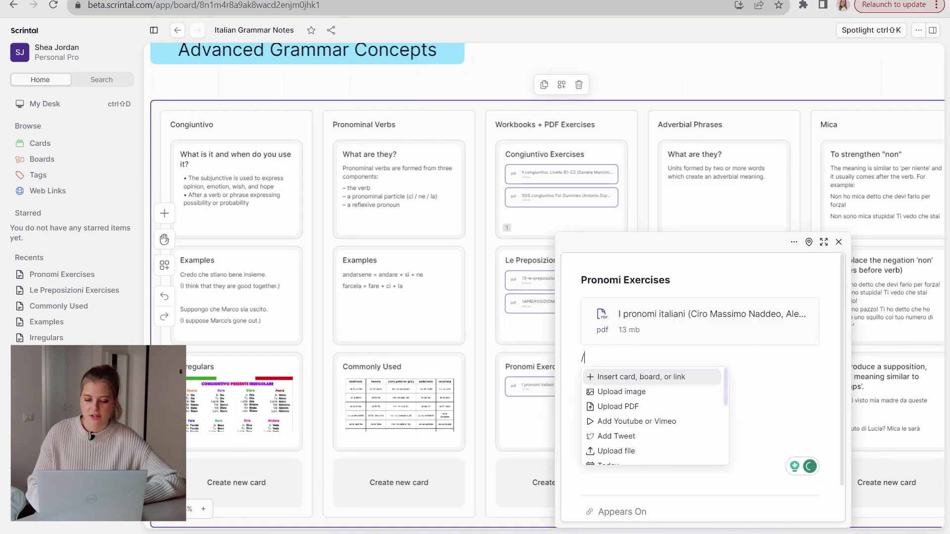
{"action": "key", "text": "Down"}
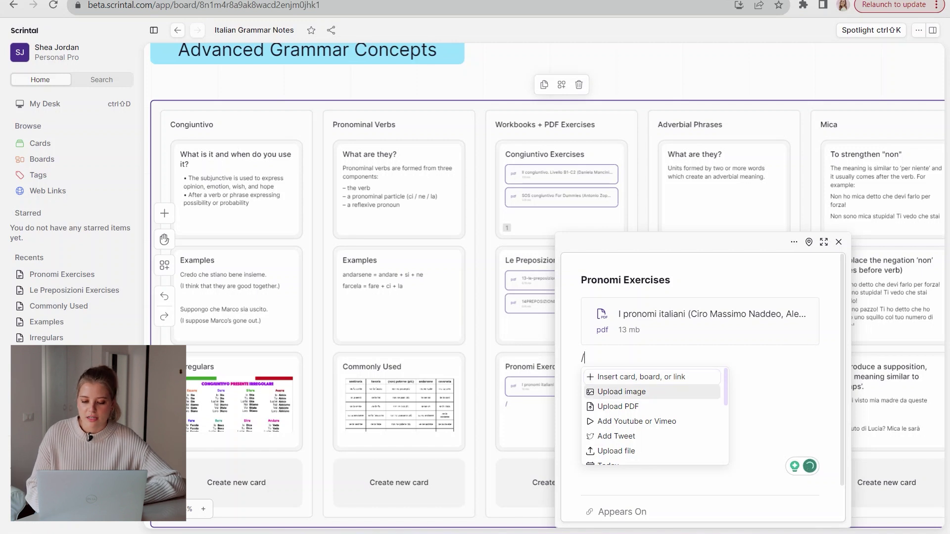
{"action": "key", "text": "Down"}
{"action": "key", "text": "Down"}
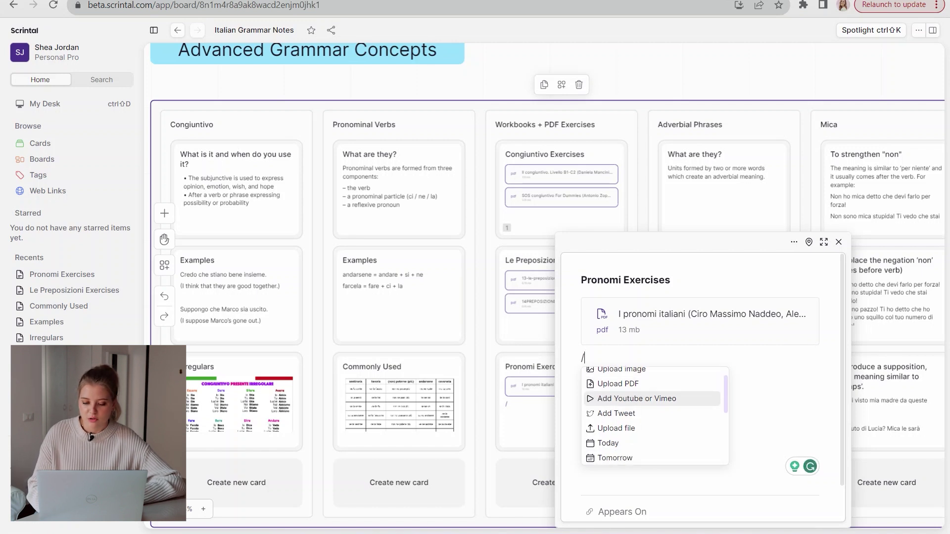
{"action": "key", "text": "Down"}
{"action": "key", "text": "Down"}
{"action": "key", "text": "Down"}
{"action": "key", "text": "Down"}
{"action": "key", "text": "Down"}
{"action": "key", "text": "Down"}
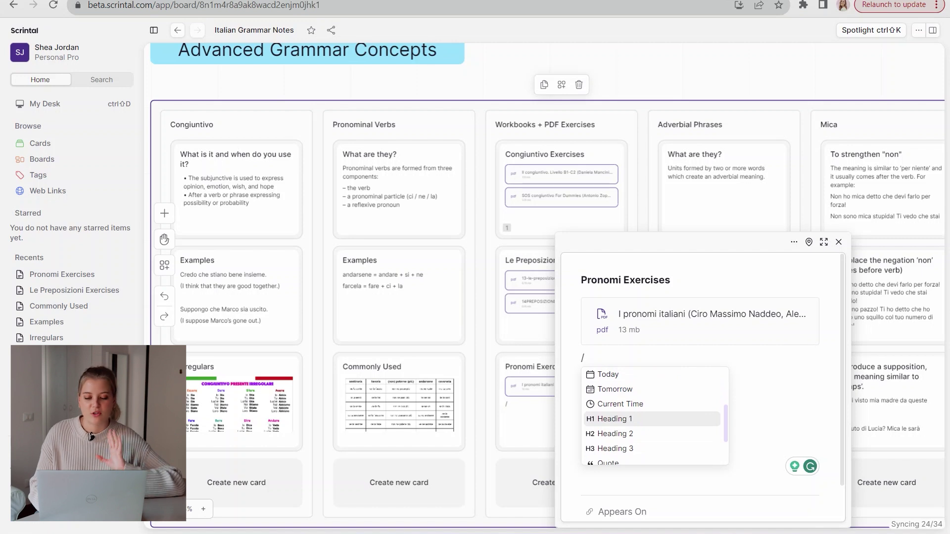
{"action": "scroll", "coordinate": [654, 412], "scroll_direction": "down", "scroll_amount": 1}
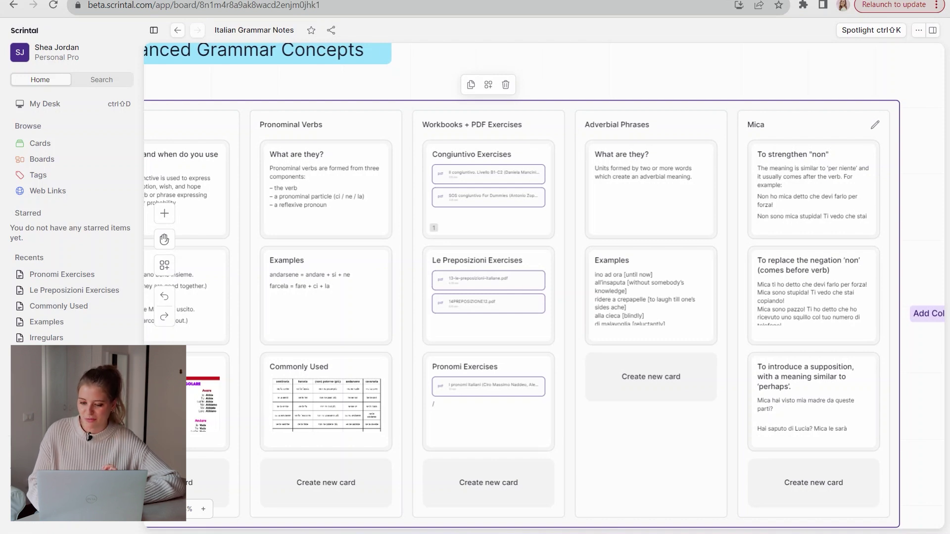
Survey the Advanced Grammar Concepts columns from Mica back to Congiuntivo
{"action": "scroll", "coordinate": [651, 286], "scroll_direction": "left", "scroll_amount": 1}
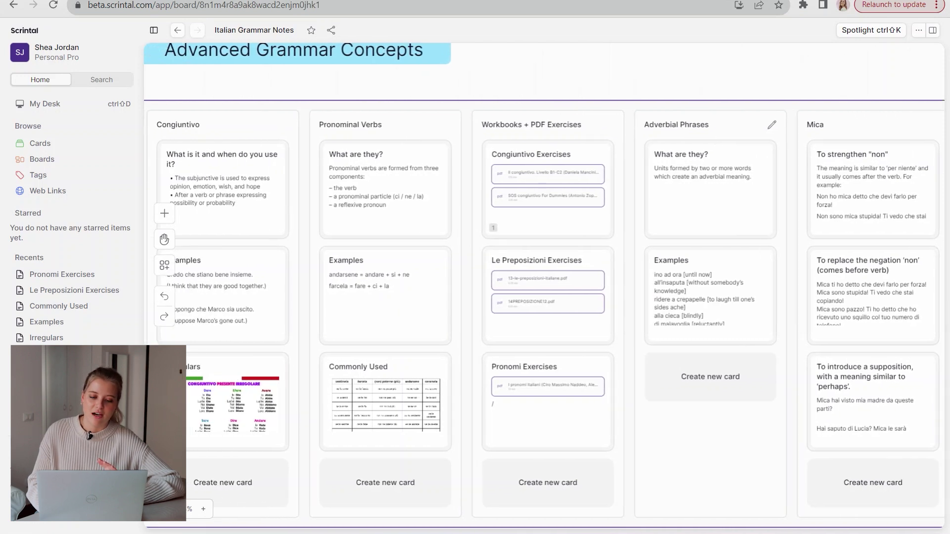
{"action": "scroll", "coordinate": [544, 285], "scroll_direction": "up", "scroll_amount": 1}
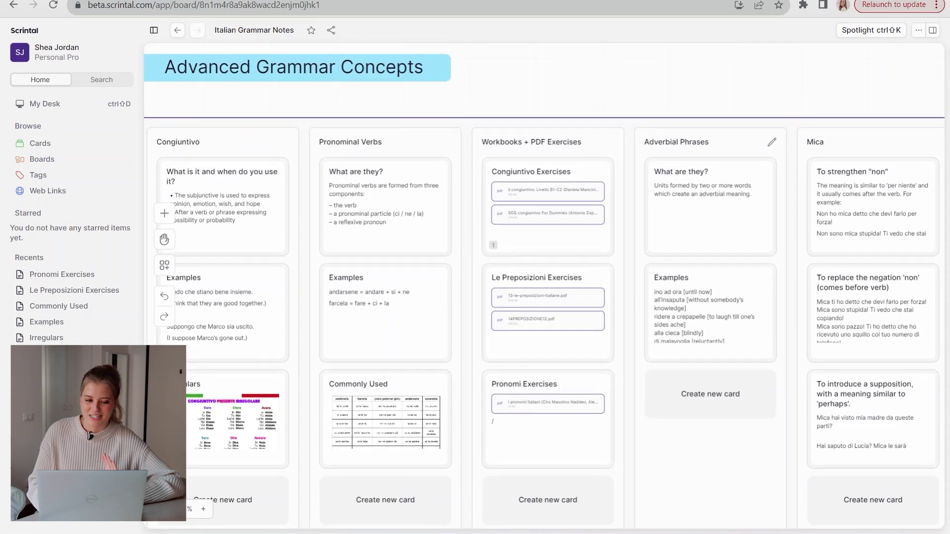
{"action": "scroll", "coordinate": [544, 285], "scroll_direction": "left", "scroll_amount": 1}
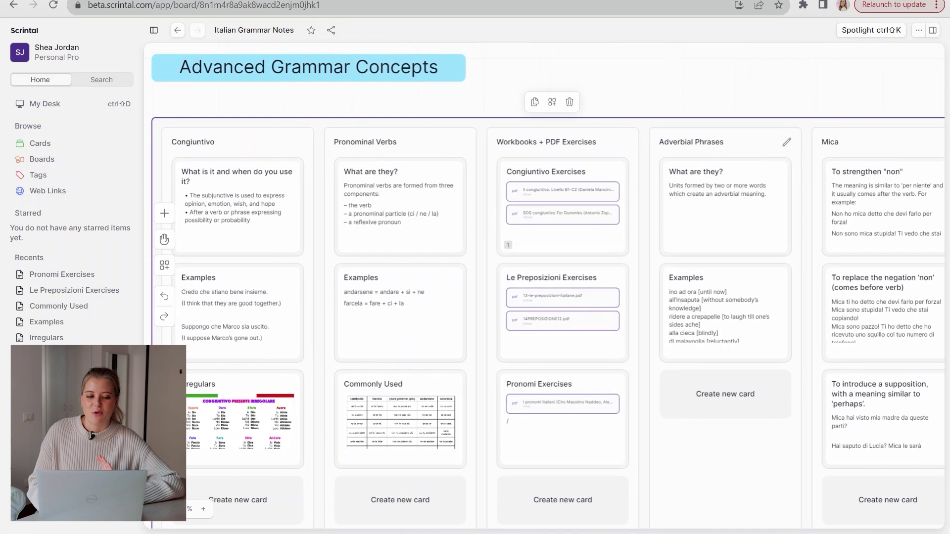